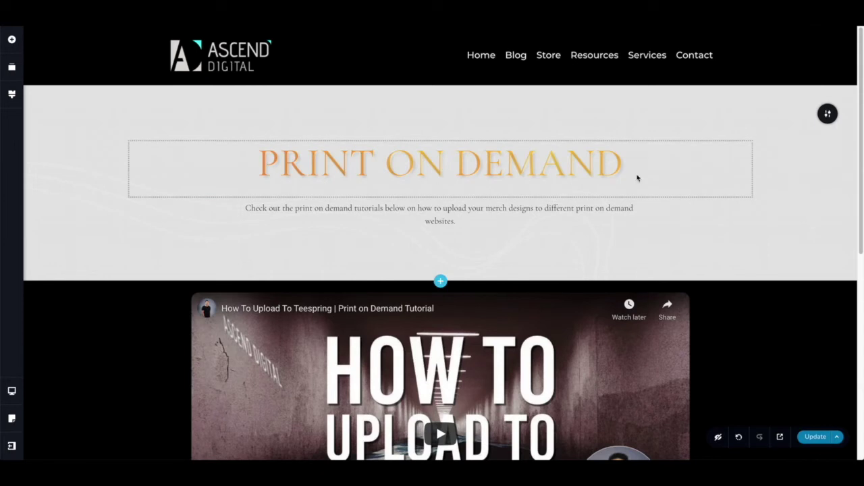
# Step: Set the "PRINT ON DEMAND" heading's text shadow to black (#000000) and strengthen its opacity
pyautogui.click(505, 167)
pyautogui.moveTo(643, 164); pyautogui.dragTo(102, 179)
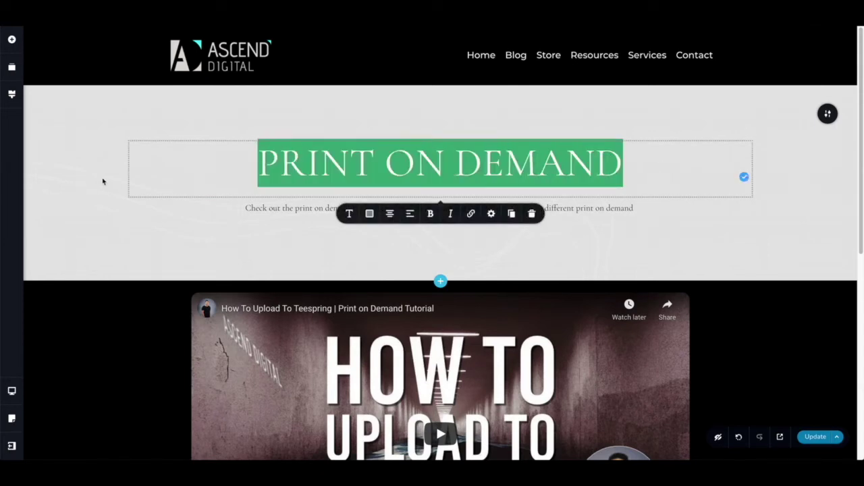
pyautogui.click(370, 215)
pyautogui.click(370, 241)
pyautogui.moveTo(325, 293); pyautogui.dragTo(310, 351)
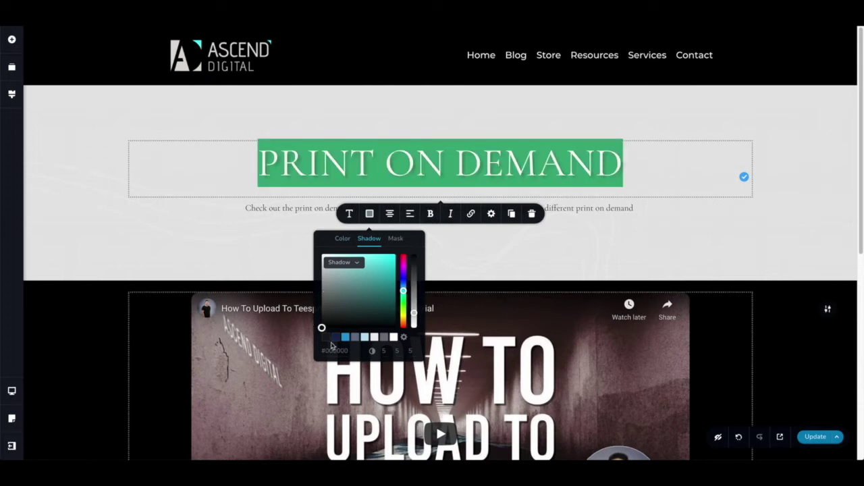
pyautogui.click(564, 244)
pyautogui.tripleClick(570, 171)
pyautogui.click(370, 213)
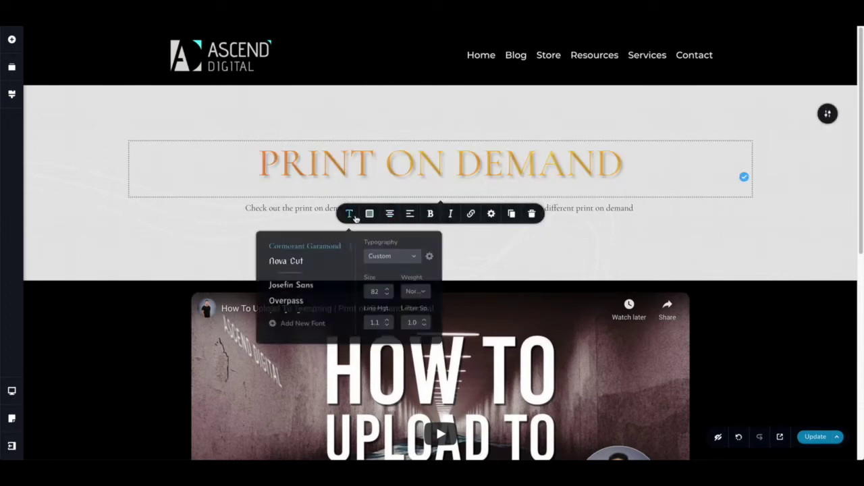
pyautogui.moveTo(414, 298); pyautogui.dragTo(414, 288)
pyautogui.click(619, 191)
# Step: Adjust the heading's shadow opacity again and remove the golden mask image from its text
pyautogui.tripleClick(413, 163)
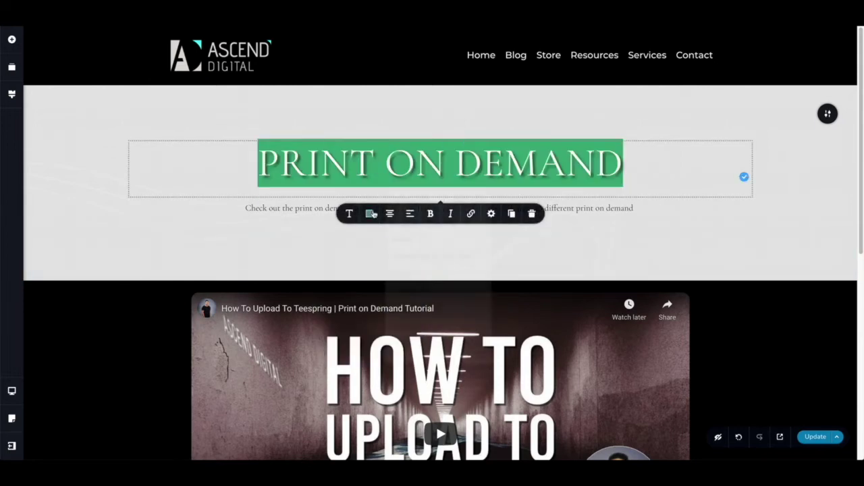
pyautogui.click(372, 213)
pyautogui.click(369, 239)
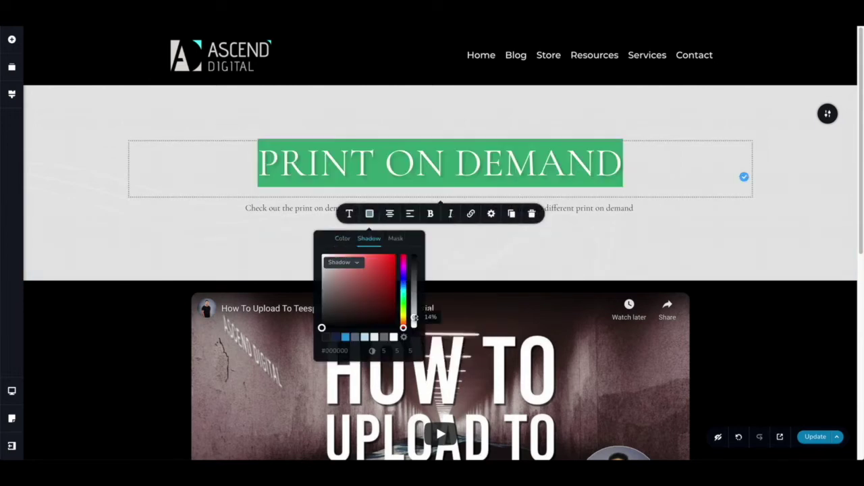
pyautogui.moveTo(414, 318); pyautogui.dragTo(414, 302)
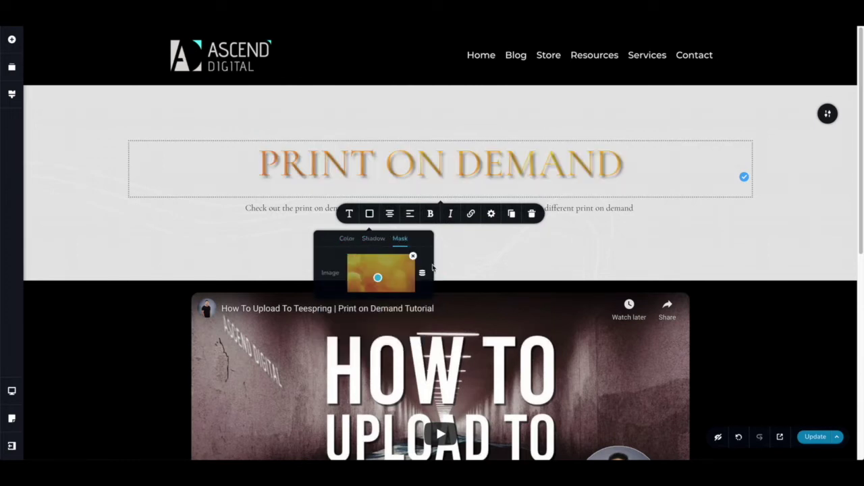
pyautogui.click(412, 257)
pyautogui.click(776, 187)
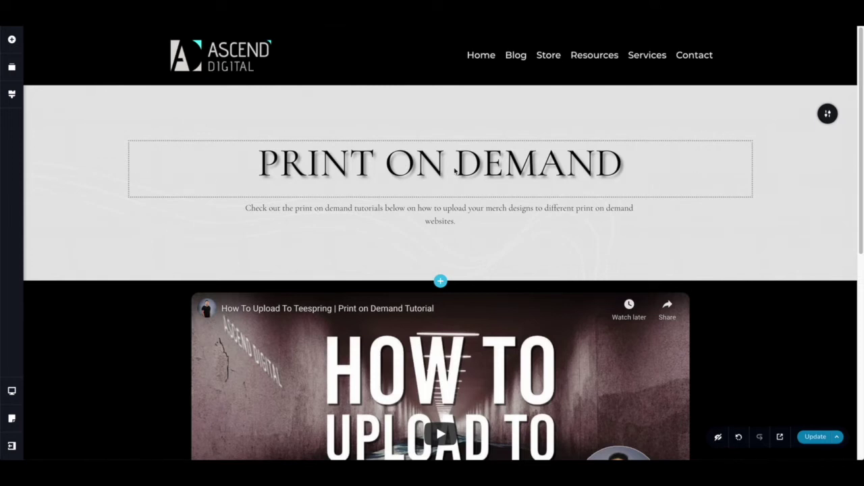
# Step: Set the description paragraph under the heading to Medium weight with 1.0 letter spacing
pyautogui.click(575, 216)
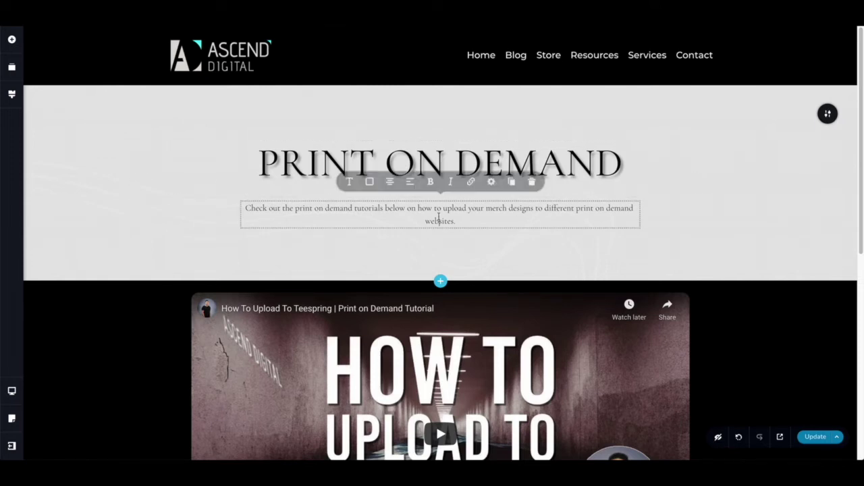
pyautogui.click(349, 185)
pyautogui.click(418, 115)
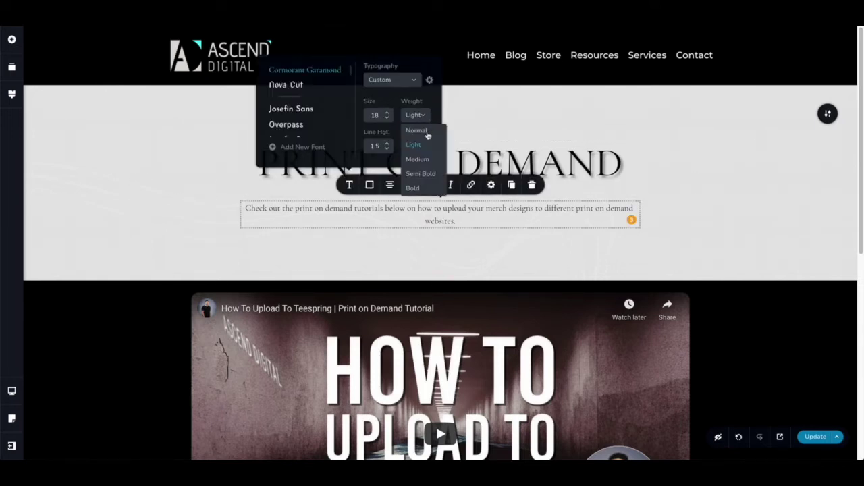
pyautogui.click(422, 162)
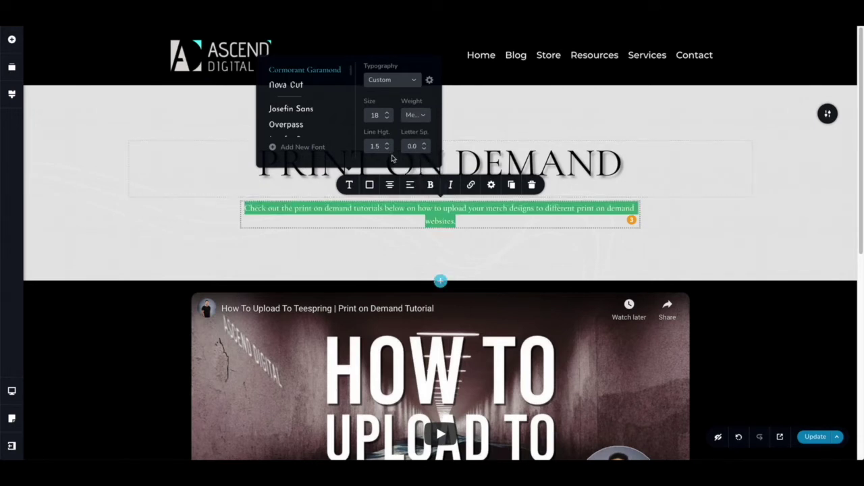
pyautogui.click(425, 144)
pyautogui.click(787, 200)
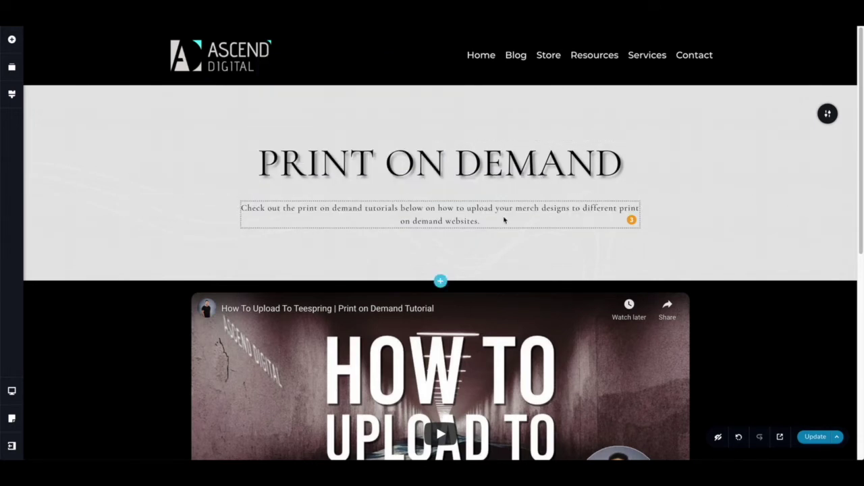
# Step: Try list formatting on the description paragraph, turn it off again, and justify the paragraph's text
pyautogui.click(538, 220)
pyautogui.moveTo(523, 221); pyautogui.dragTo(240, 213)
pyautogui.click(503, 235)
pyautogui.moveTo(500, 223); pyautogui.dragTo(152, 215)
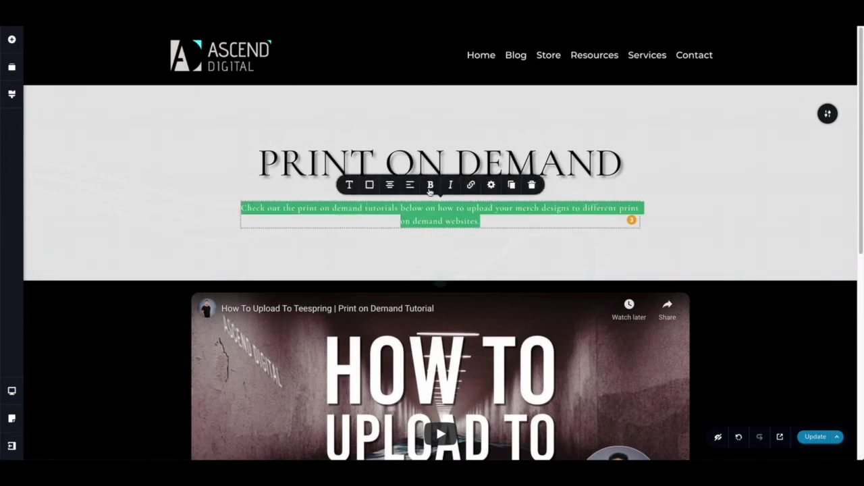
pyautogui.click(405, 187)
pyautogui.click(392, 185)
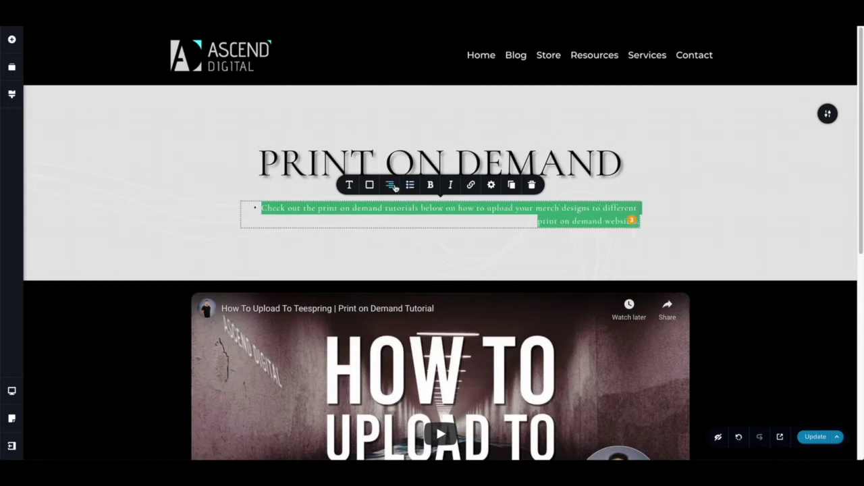
pyautogui.click(392, 189)
pyautogui.click(409, 187)
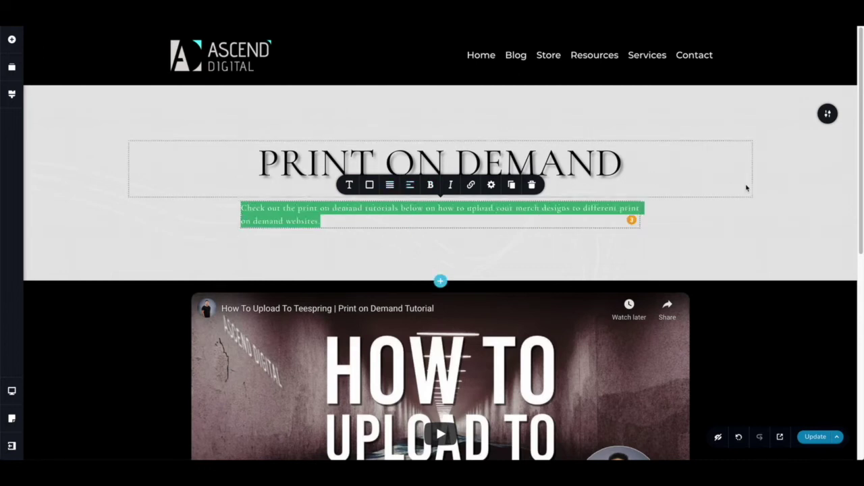
pyautogui.click(746, 188)
# Step: Try numbered and bulleted list formatting on the heading, turn it off, and justify the heading
pyautogui.click(372, 162)
pyautogui.tripleClick(370, 162)
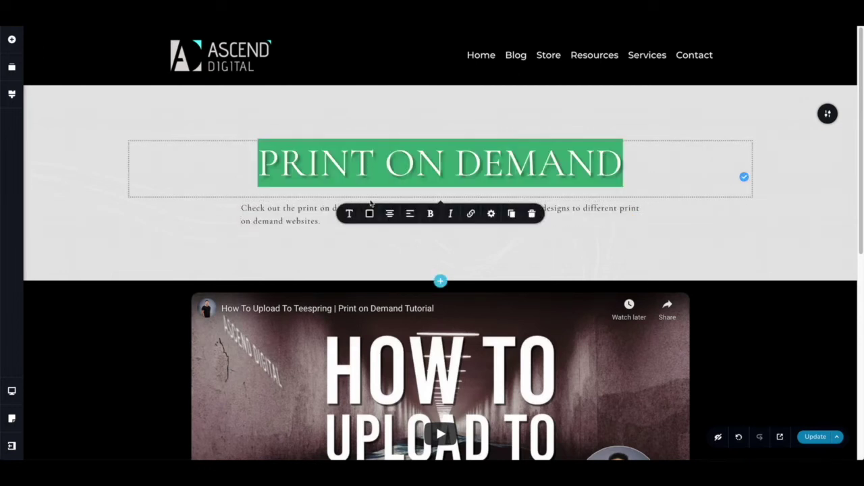
pyautogui.click(410, 216)
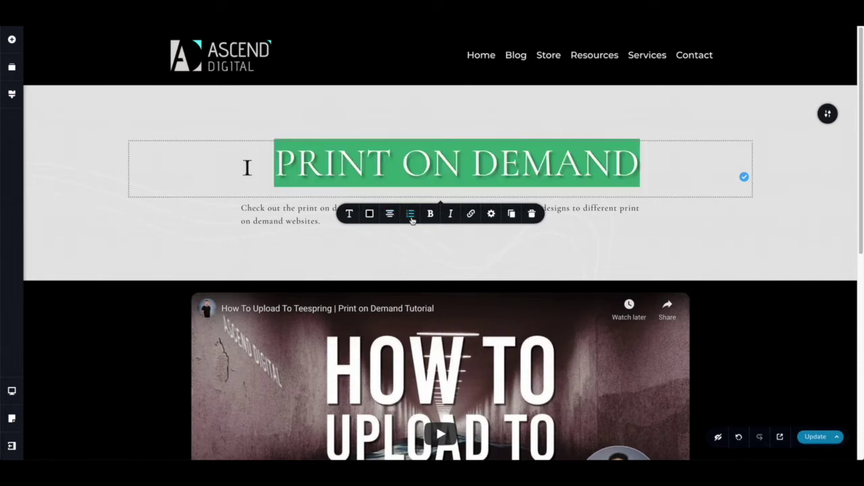
pyautogui.click(411, 217)
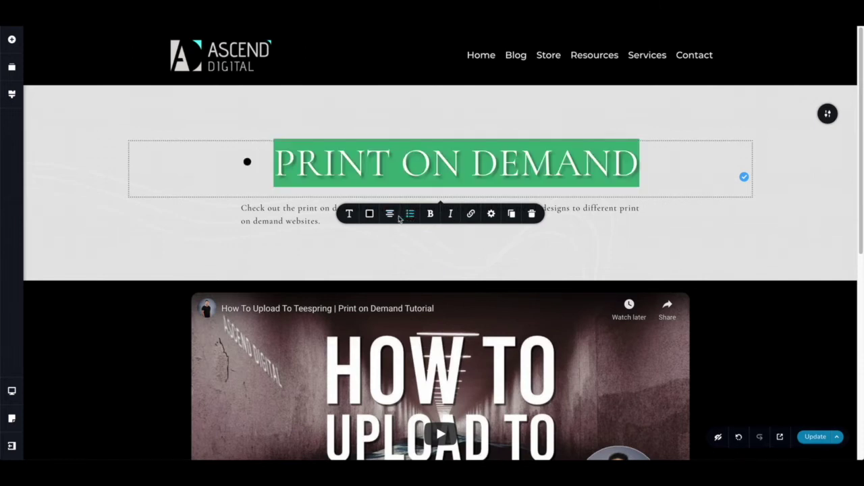
pyautogui.click(399, 217)
pyautogui.moveTo(328, 210); pyautogui.dragTo(196, 213)
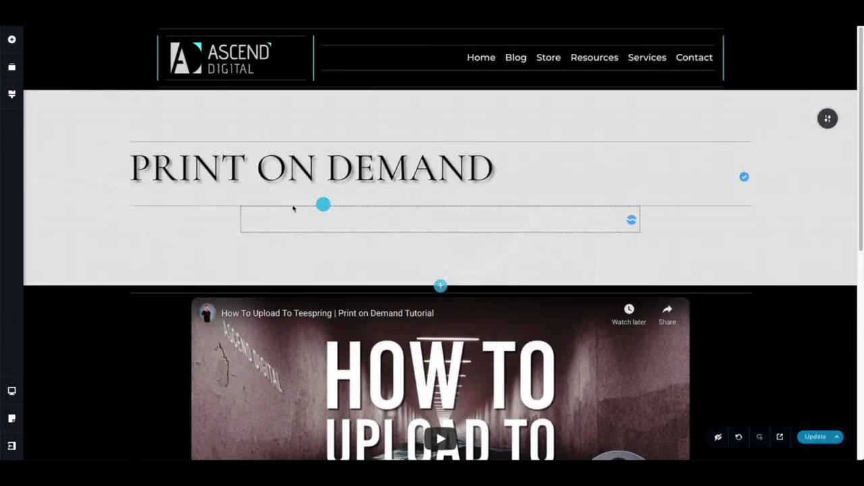
# Step: Reduce the description paragraph's side margins so its left edge lines up with the heading
pyautogui.click(324, 212)
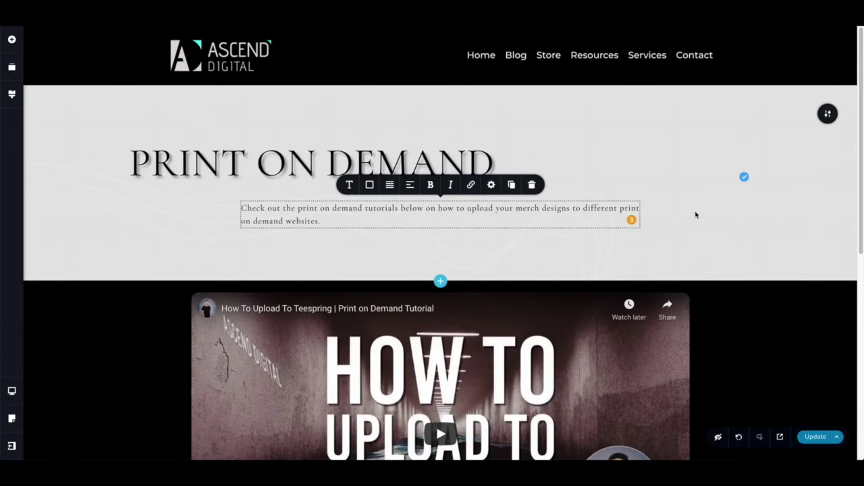
pyautogui.click(602, 222)
pyautogui.click(492, 186)
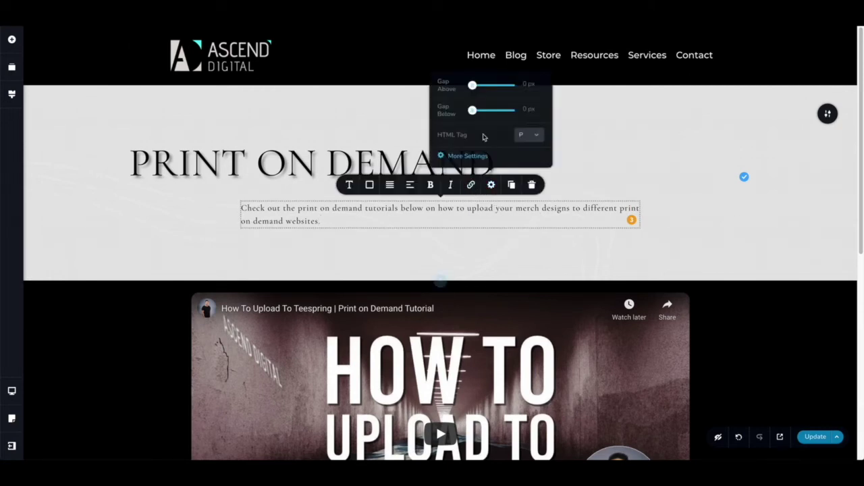
pyautogui.click(524, 153)
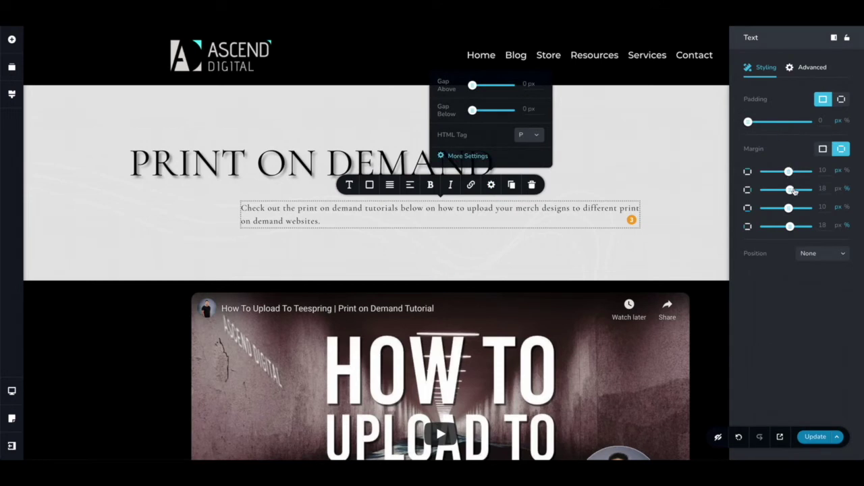
pyautogui.moveTo(792, 191); pyautogui.dragTo(787, 190)
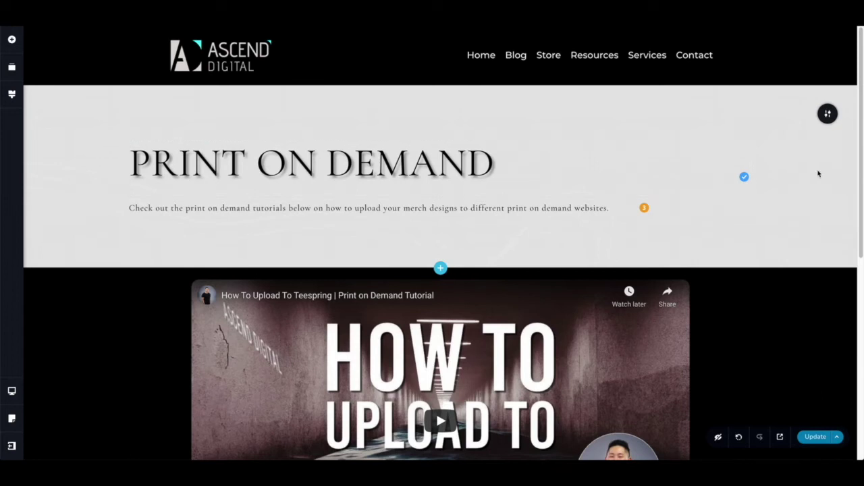
# Step: Lower the opacity of the "PRINT ON DEMAND" heading's shadow for a fainter effect
pyautogui.scroll(-1, 459, 143)
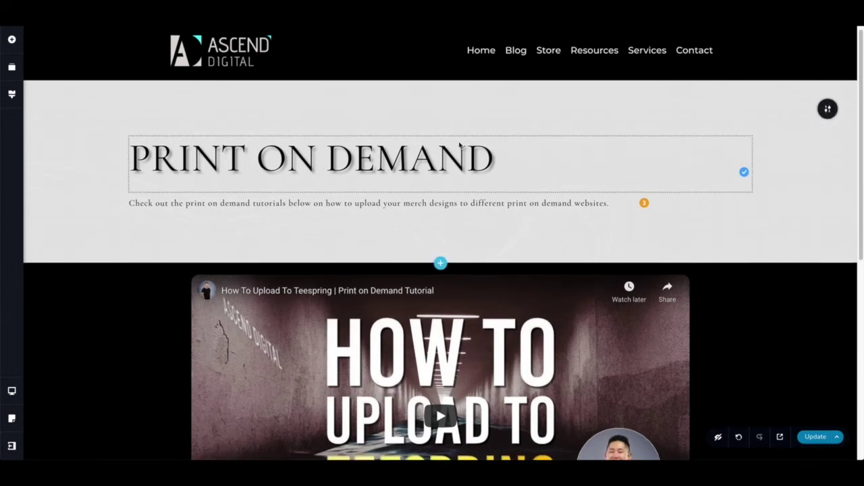
pyautogui.click(409, 158)
pyautogui.press('super+a')
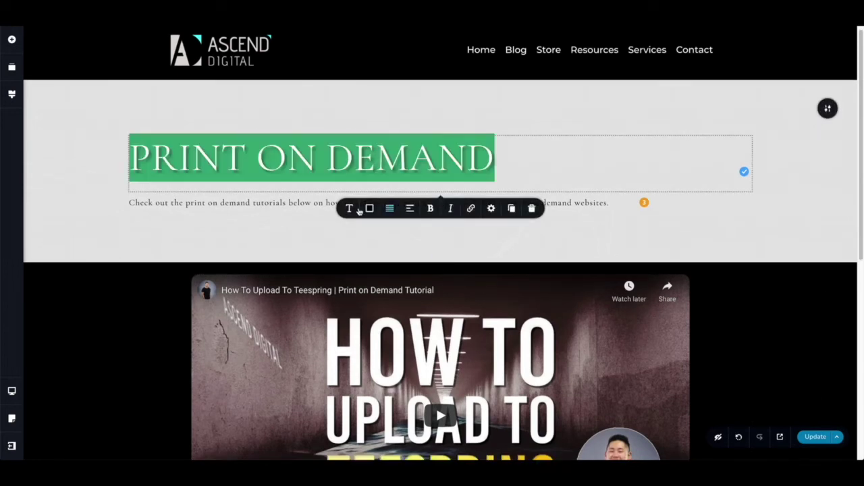
pyautogui.click(370, 210)
pyautogui.click(377, 233)
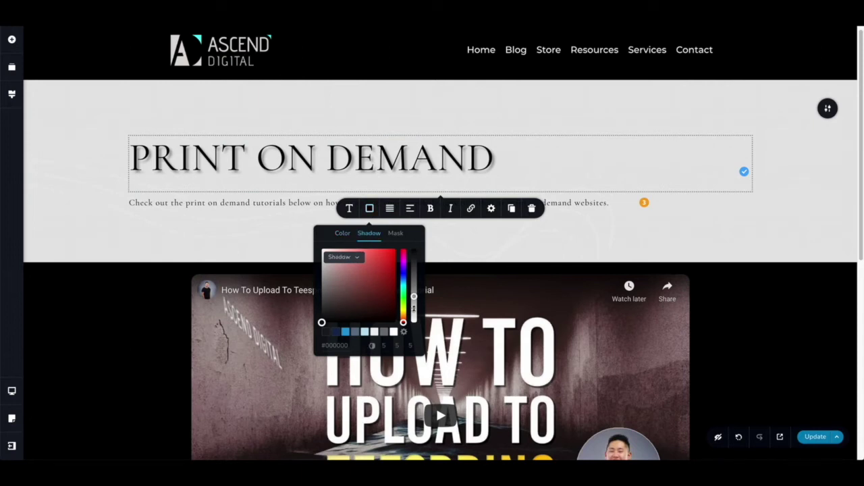
pyautogui.click(780, 256)
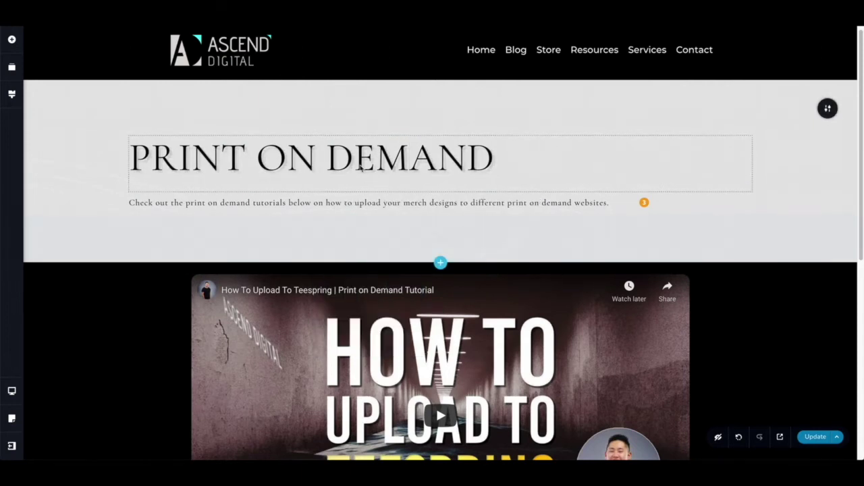
# Step: Set the heading's weight to Semi Bold and reduce its font size to about 66
pyautogui.tripleClick(432, 162)
pyautogui.click(350, 209)
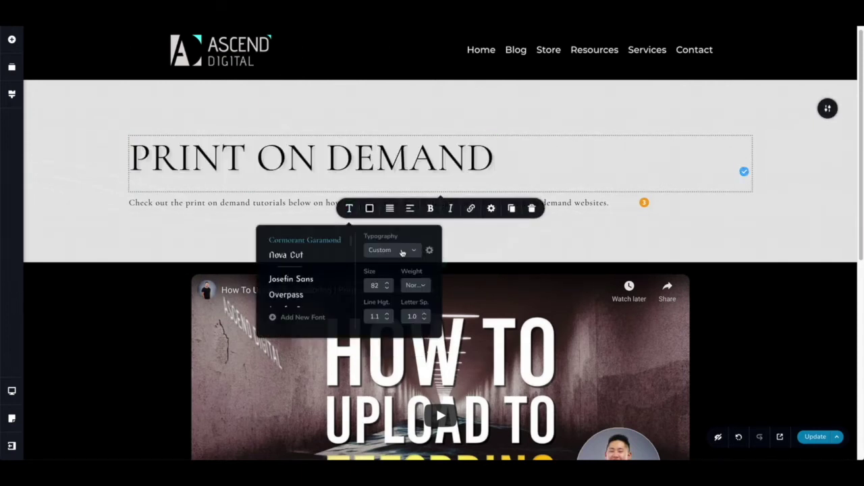
pyautogui.click(417, 286)
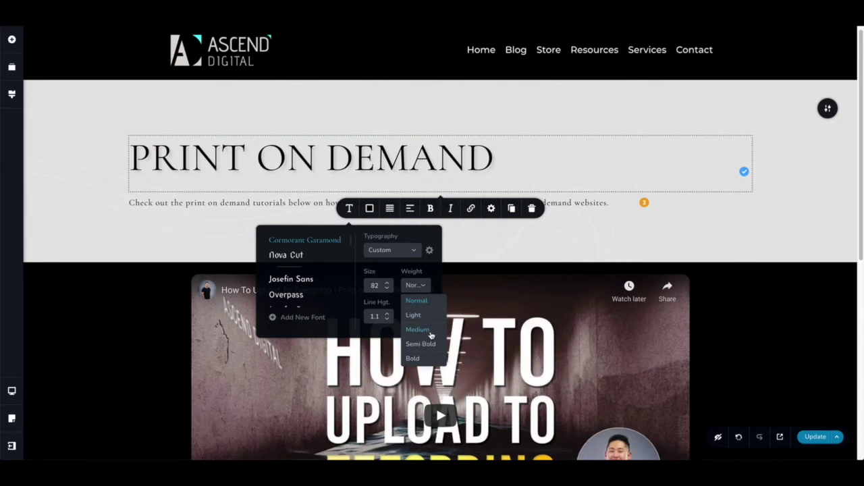
pyautogui.click(420, 344)
pyautogui.click(388, 290)
pyautogui.click(388, 290)
pyautogui.click(388, 290)
pyautogui.click(388, 290)
pyautogui.click(388, 290)
pyautogui.click(388, 291)
pyautogui.click(389, 290)
pyautogui.click(388, 291)
pyautogui.click(388, 290)
pyautogui.click(388, 291)
pyautogui.click(388, 291)
pyautogui.click(388, 290)
pyautogui.click(389, 290)
pyautogui.click(388, 290)
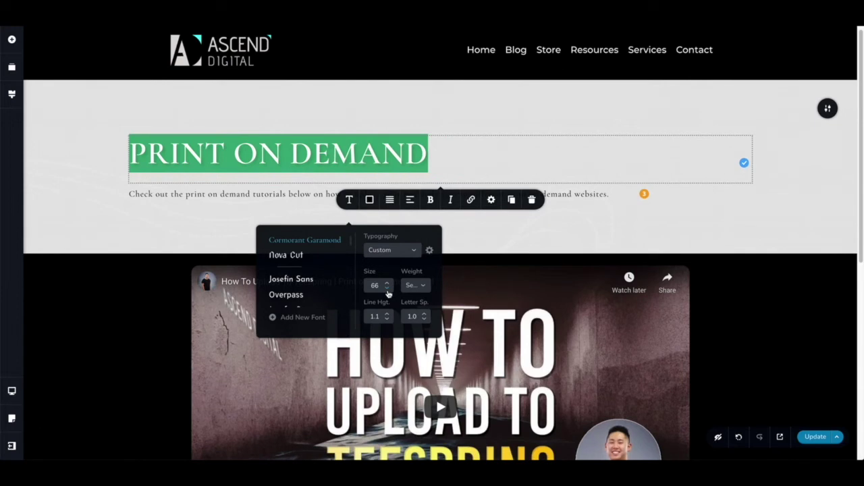
pyautogui.click(752, 257)
# Step: Change the description paragraph's font to Lato and set its size to 16
pyautogui.doubleClick(581, 194)
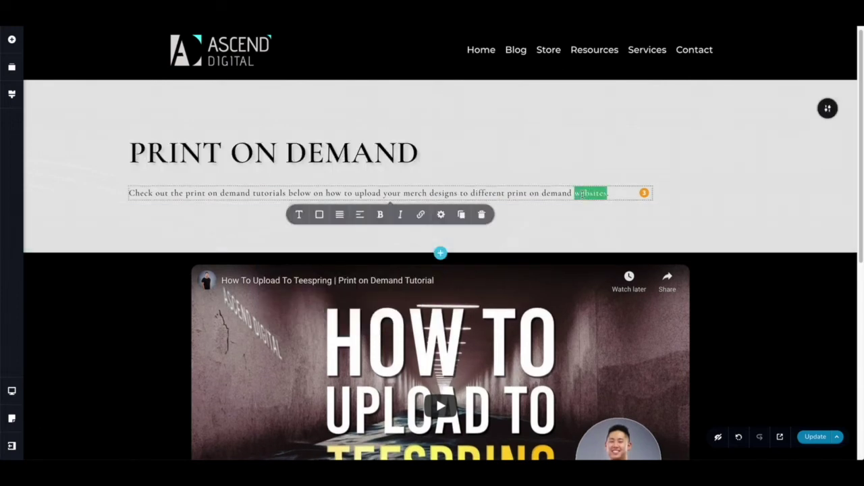
pyautogui.tripleClick(582, 195)
pyautogui.click(299, 216)
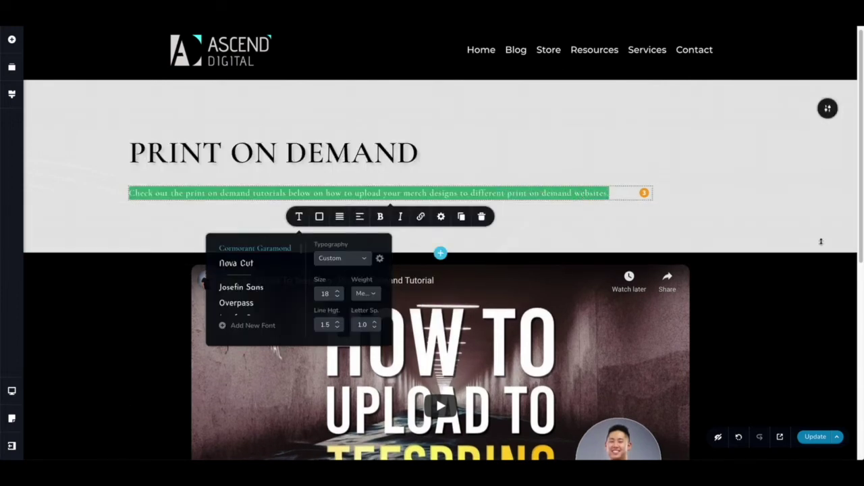
pyautogui.click(299, 216)
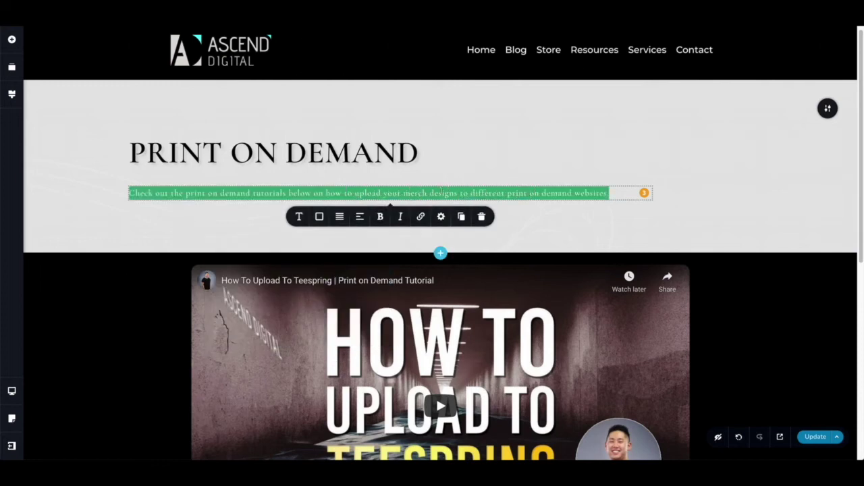
pyautogui.click(299, 216)
pyautogui.scroll(-8, 277, 260)
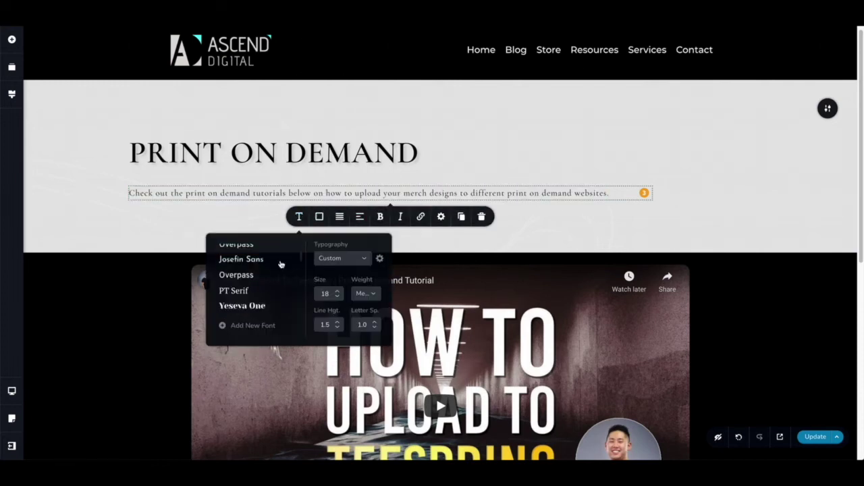
pyautogui.scroll(-10, 275, 267)
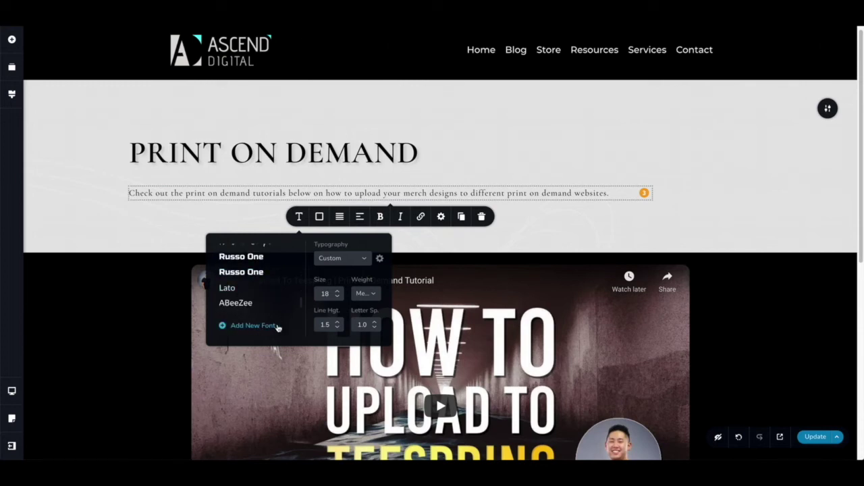
pyautogui.click(228, 289)
pyautogui.click(337, 296)
pyautogui.click(338, 296)
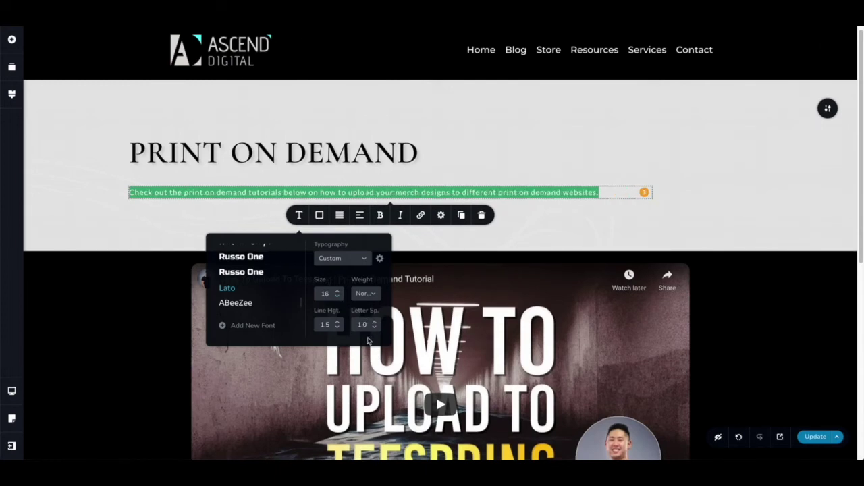
# Step: Set the "PRINT ON DEMAND" heading's bottom margin to about -9 px to bring the description closer
pyautogui.click(691, 142)
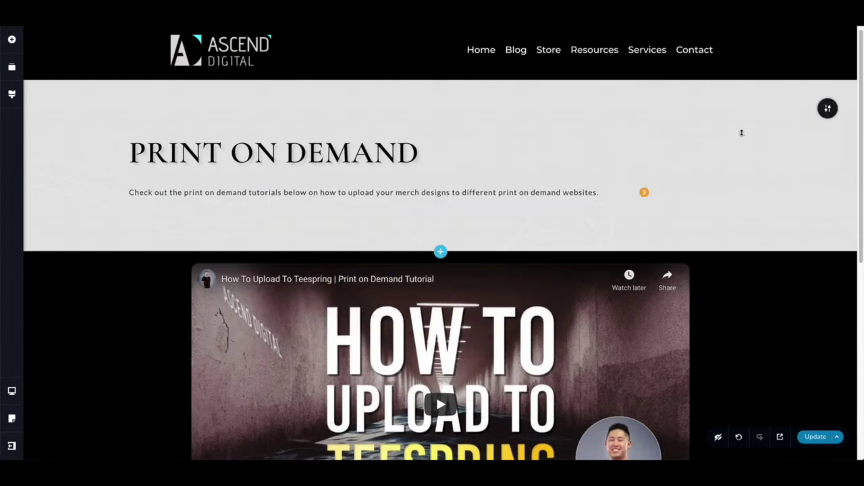
pyautogui.click(436, 162)
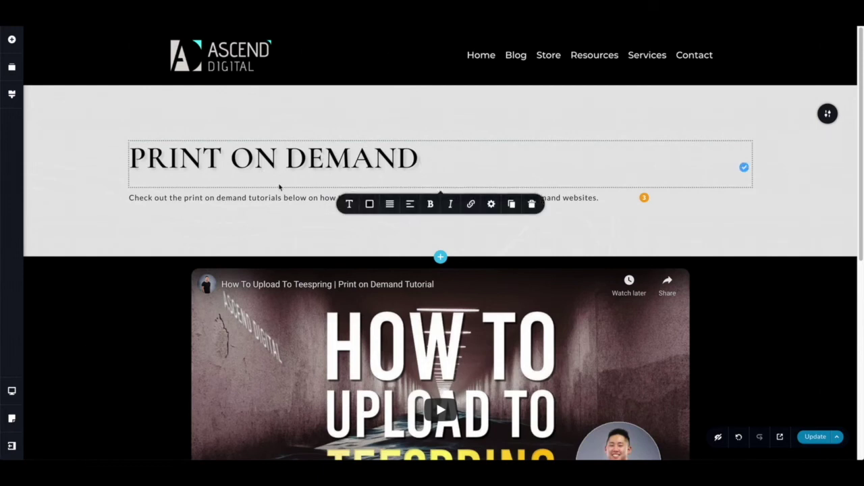
pyautogui.click(492, 204)
pyautogui.click(467, 306)
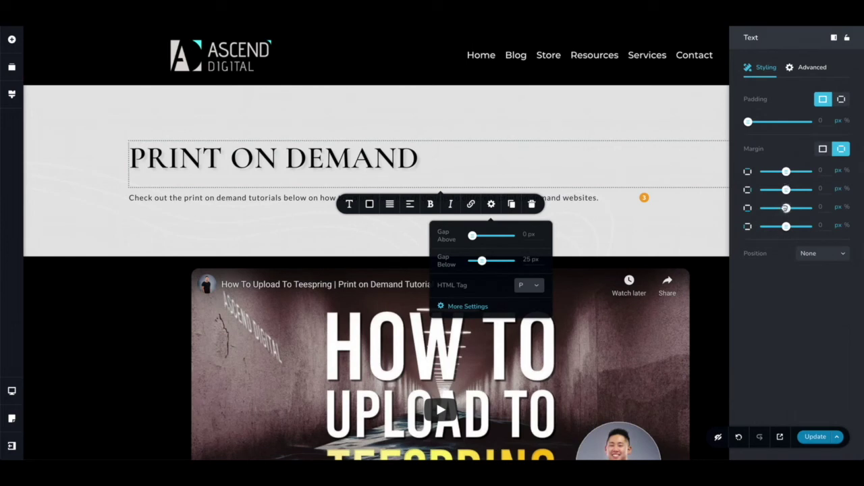
pyautogui.moveTo(786, 208); pyautogui.dragTo(779, 208)
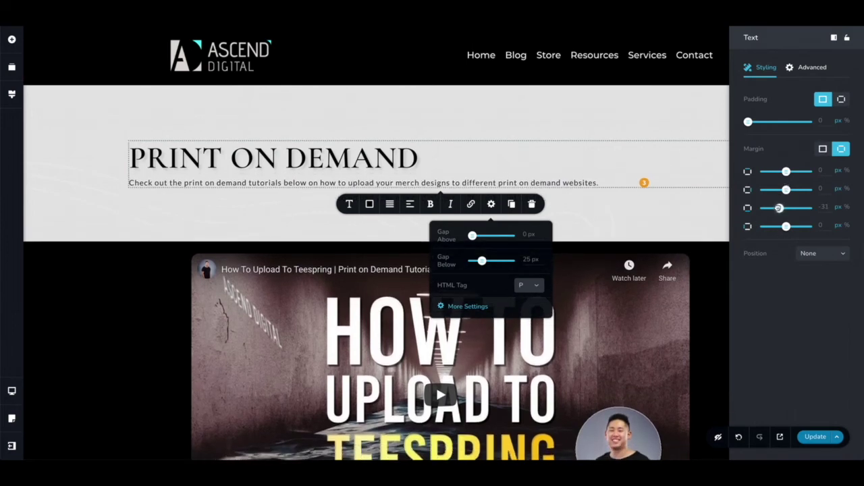
pyautogui.moveTo(780, 208); pyautogui.dragTo(782, 208)
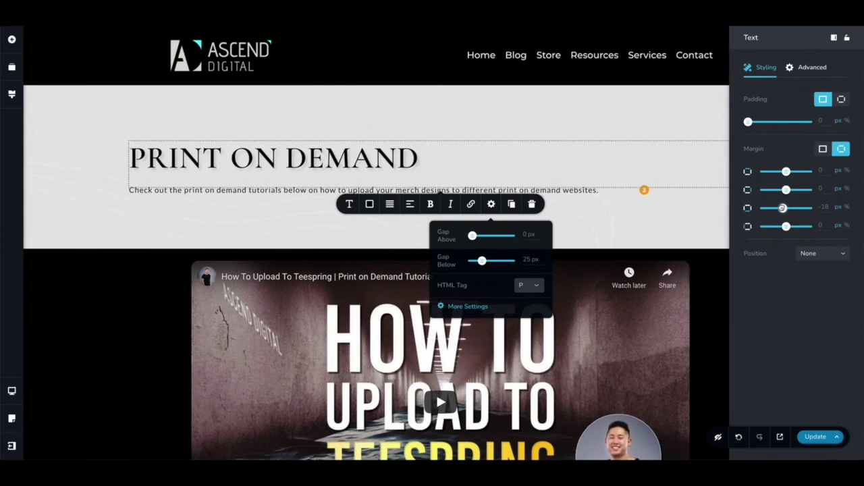
pyautogui.moveTo(782, 208); pyautogui.dragTo(784, 208)
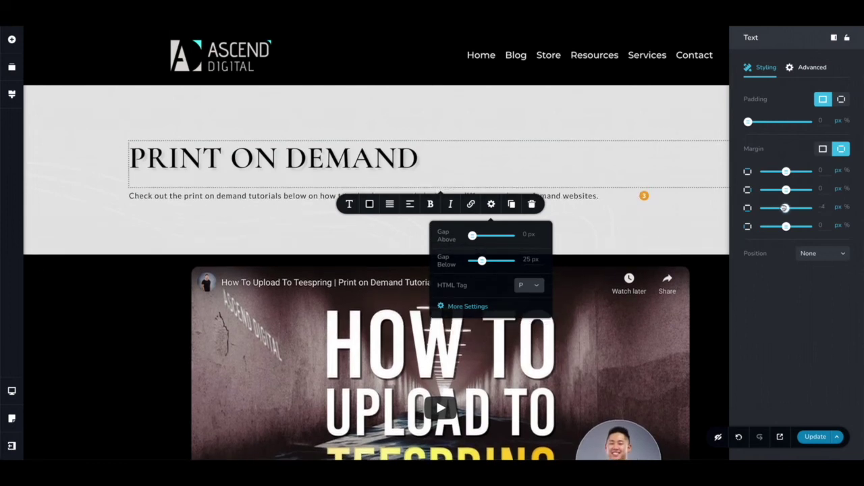
pyautogui.click(71, 197)
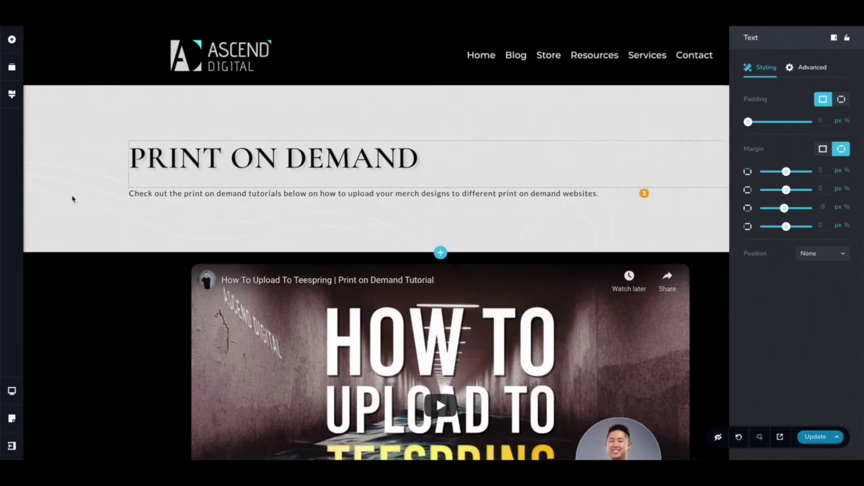
# Step: Set the overlay colour of the section containing the Teespring video to white
pyautogui.scroll(-5, 594, 166)
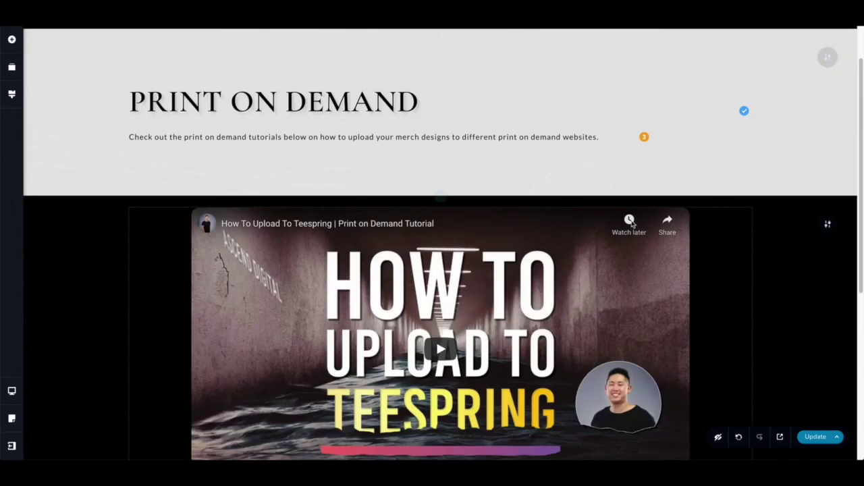
pyautogui.scroll(1, 776, 216)
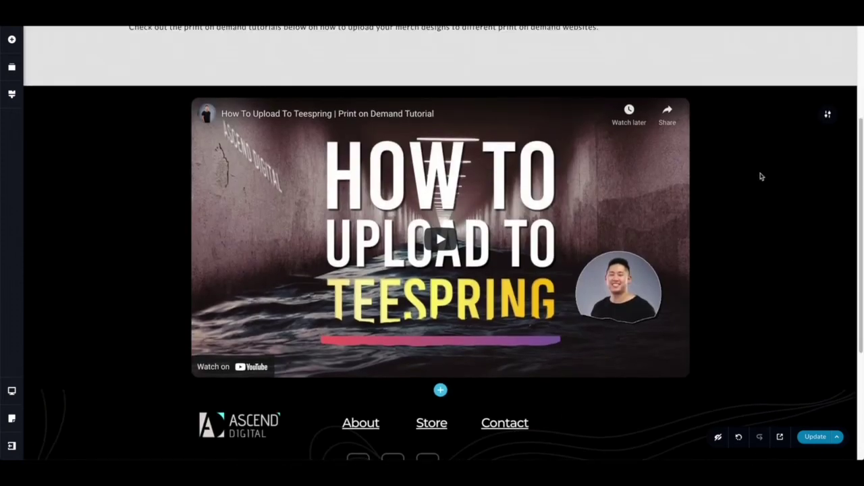
pyautogui.click(829, 117)
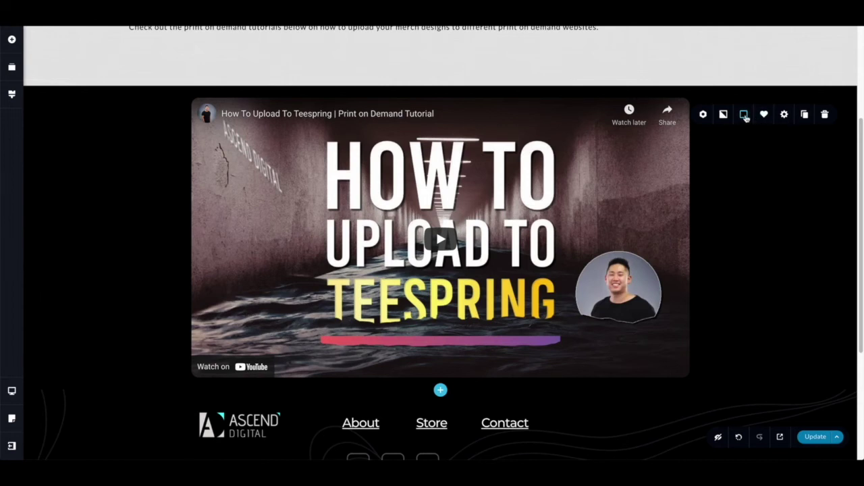
pyautogui.click(745, 116)
pyautogui.click(768, 240)
pyautogui.click(805, 314)
# Step: Set the overlay colour of the "PRINT ON DEMAND" header section to solid white (#FFFFFF)
pyautogui.scroll(5, 806, 312)
pyautogui.click(828, 113)
pyautogui.click(743, 113)
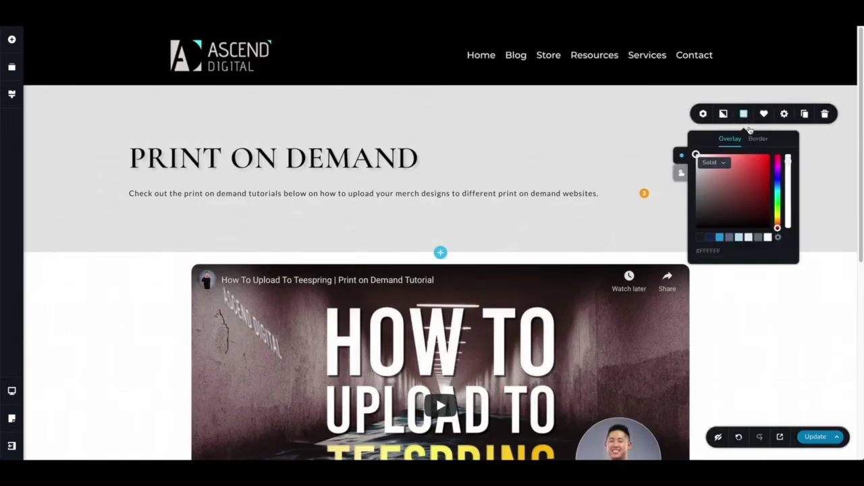
pyautogui.click(767, 238)
# Step: Reduce the size of the embedded Teespring video to 47
pyautogui.scroll(-3, 779, 246)
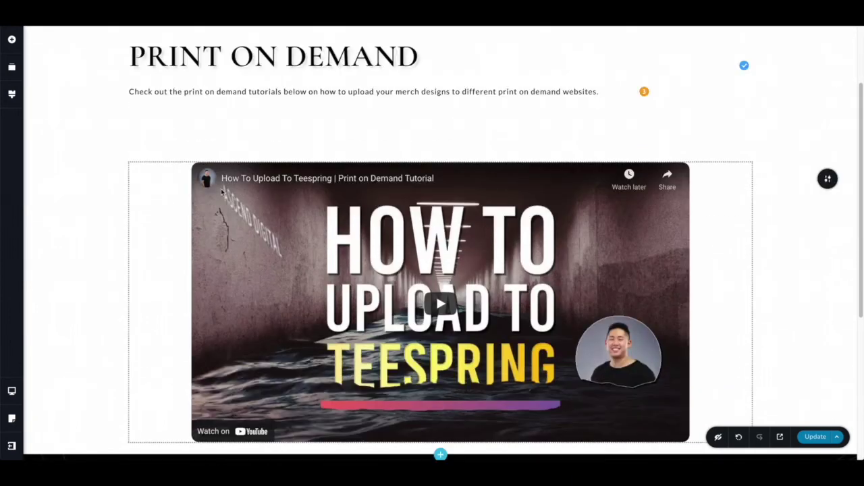
pyautogui.click(640, 209)
pyautogui.scroll(-1, 780, 179)
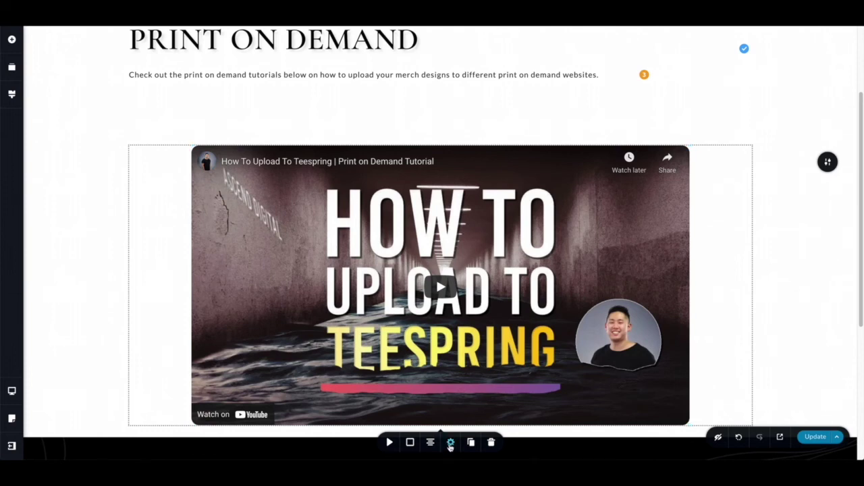
pyautogui.scroll(-2, 473, 433)
pyautogui.moveTo(454, 400); pyautogui.dragTo(441, 400)
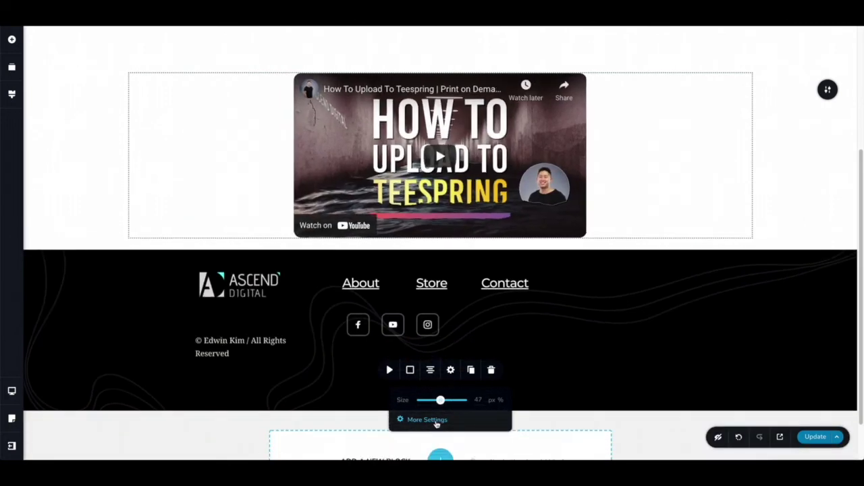
# Step: Left-align the video with the heading and reduce the header section's empty space below the description
pyautogui.scroll(2, 432, 354)
pyautogui.click(430, 346)
pyautogui.click(429, 346)
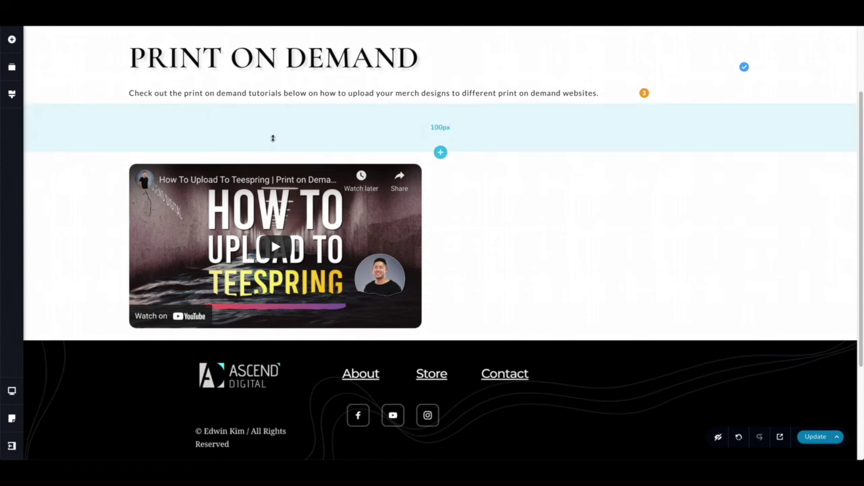
pyautogui.moveTo(341, 123)
pyautogui.mouseDown()
pyautogui.moveTo(340, 90)
pyautogui.moveTo(336, 112)
pyautogui.mouseUp()
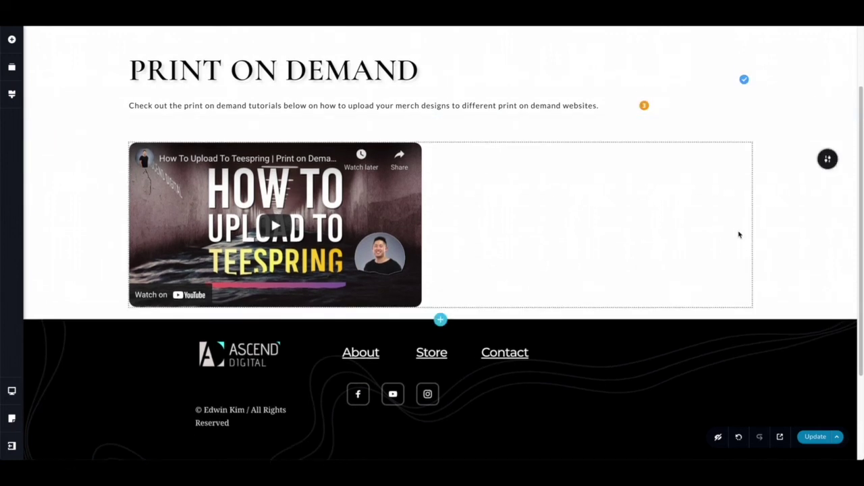
# Step: Add a bold serif text element above the video reading "How To Upload To Teespring"
pyautogui.click(12, 41)
pyautogui.moveTo(58, 112); pyautogui.dragTo(273, 144)
pyautogui.tripleClick(332, 150)
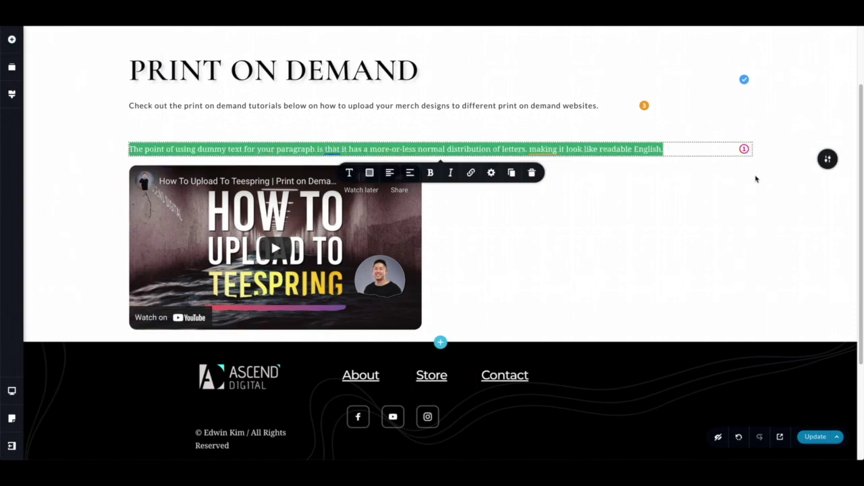
pyautogui.write('How To Upload To Teespring')
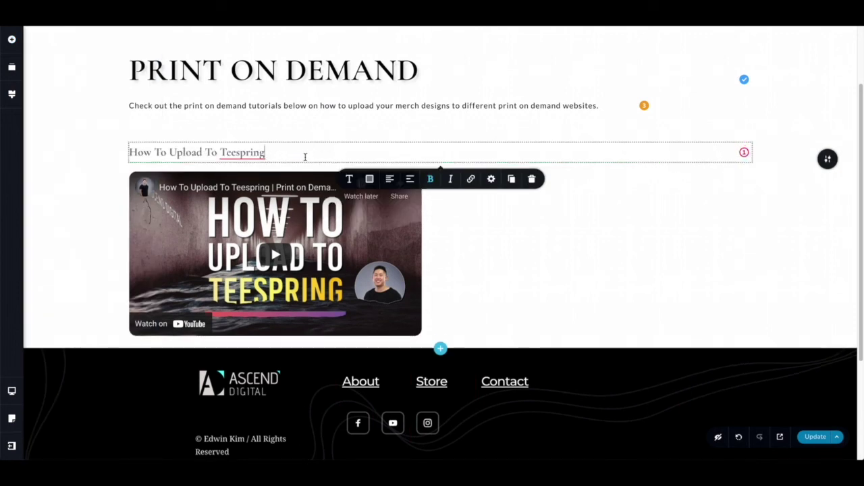
# Step: Change the text colour of the "How To Upload To Teespring" title to a darker, near-black shade
pyautogui.moveTo(279, 154); pyautogui.dragTo(101, 161)
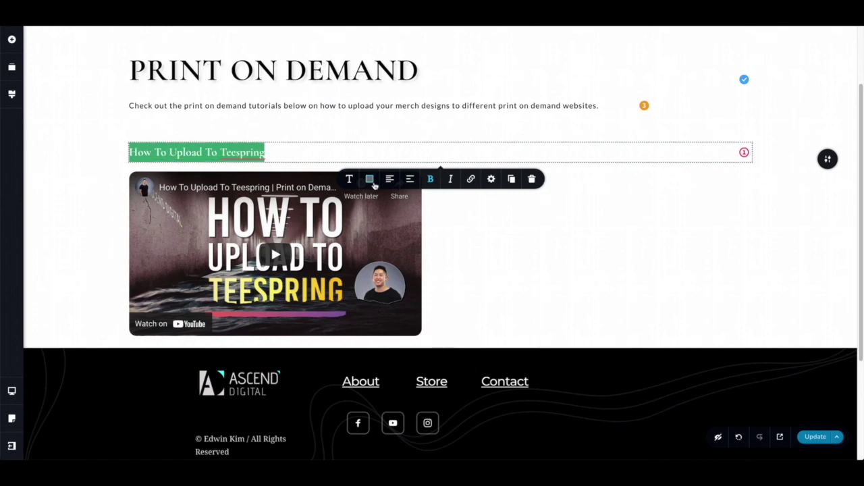
pyautogui.click(370, 181)
pyautogui.click(81, 200)
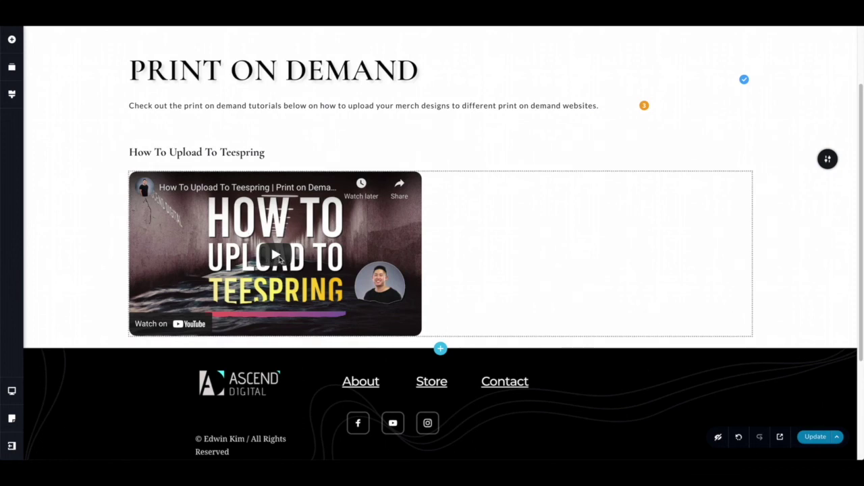
# Step: Save the updated Print on Demand page and open its preview
pyautogui.click(278, 259)
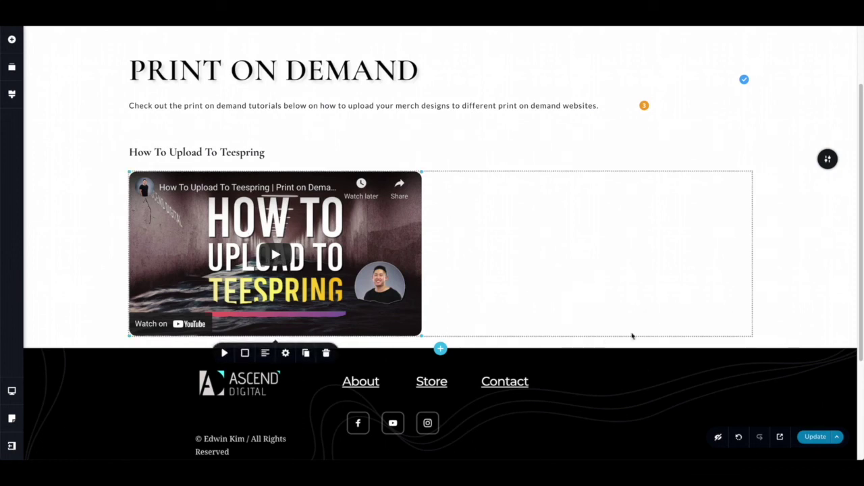
pyautogui.click(816, 438)
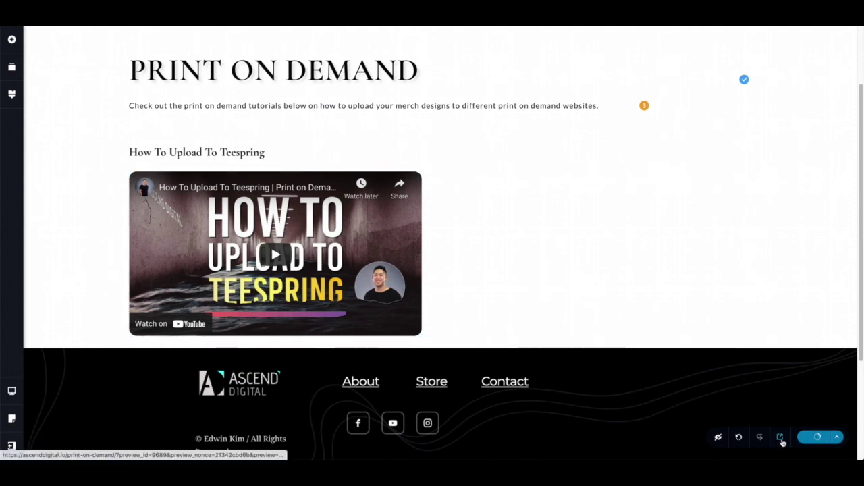
pyautogui.click(781, 439)
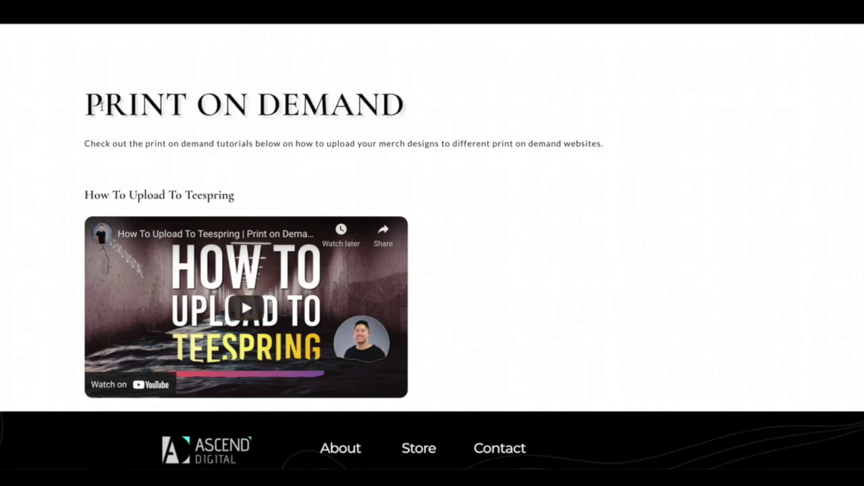
# Step: Examine the page heading, the video title and the embedded video in the page preview
pyautogui.moveTo(101, 105); pyautogui.dragTo(354, 106)
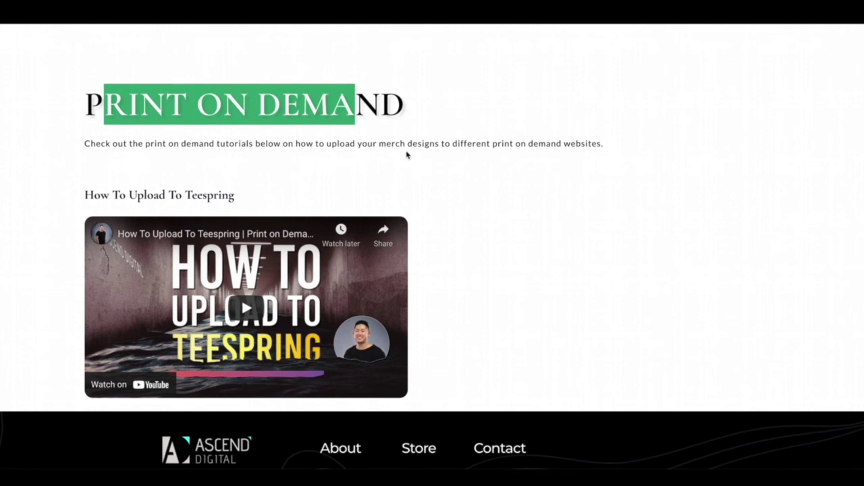
pyautogui.click(406, 153)
pyautogui.moveTo(241, 197); pyautogui.dragTo(84, 196)
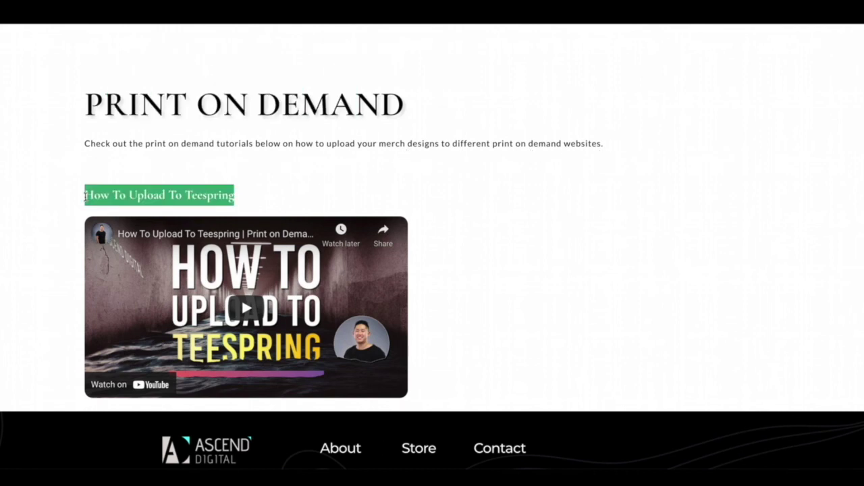
pyautogui.click(256, 190)
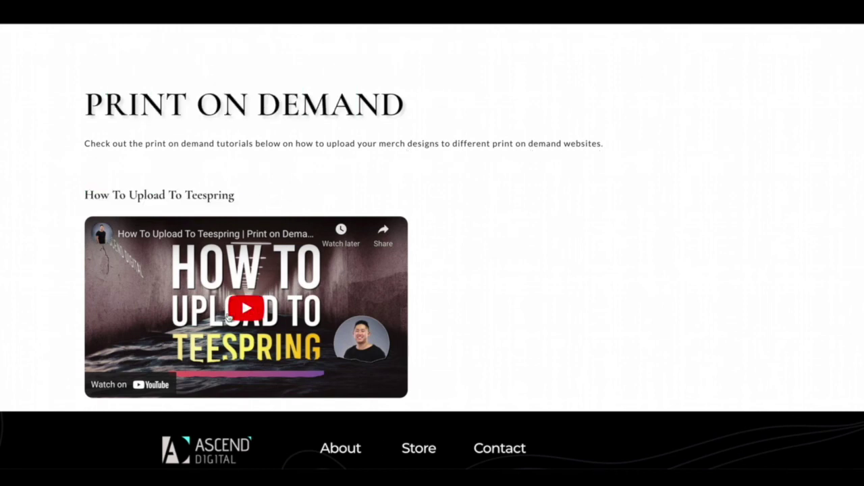
pyautogui.click(251, 311)
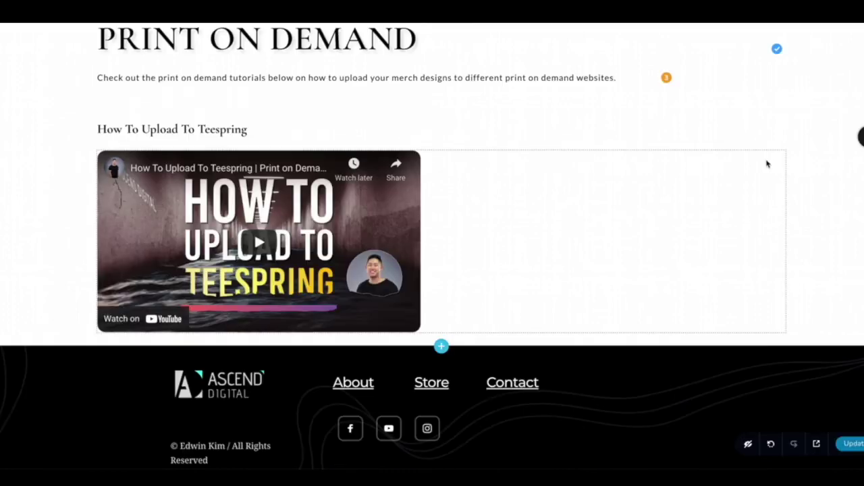